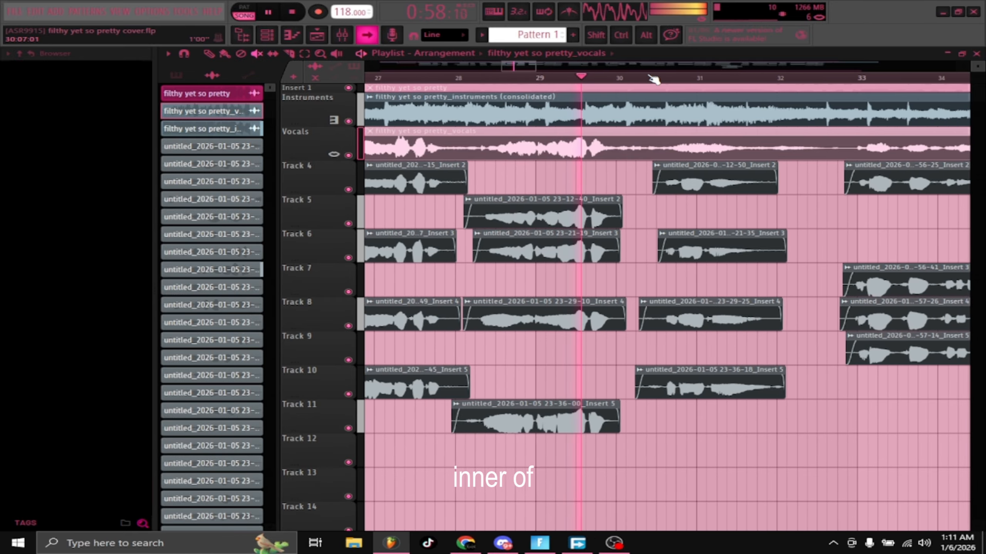
- Stop playback and enable the effect slots on mixer tracks 6 to 9
{"action": "key", "text": "space"}
{"action": "scroll", "coordinate": [795, 80], "scroll_direction": "down", "scroll_amount": 3}
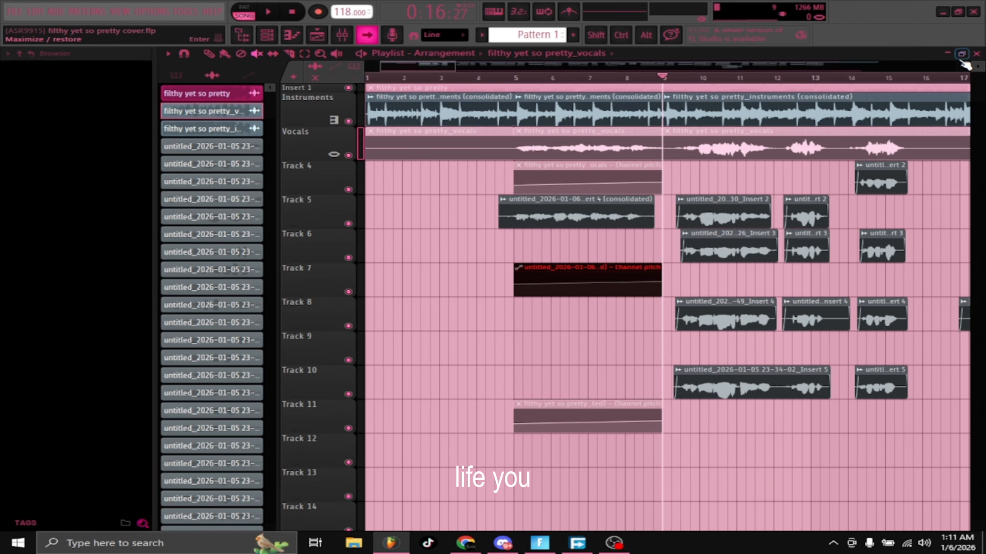
{"action": "left_click", "coordinate": [962, 55]}
{"action": "left_click", "coordinate": [761, 260]}
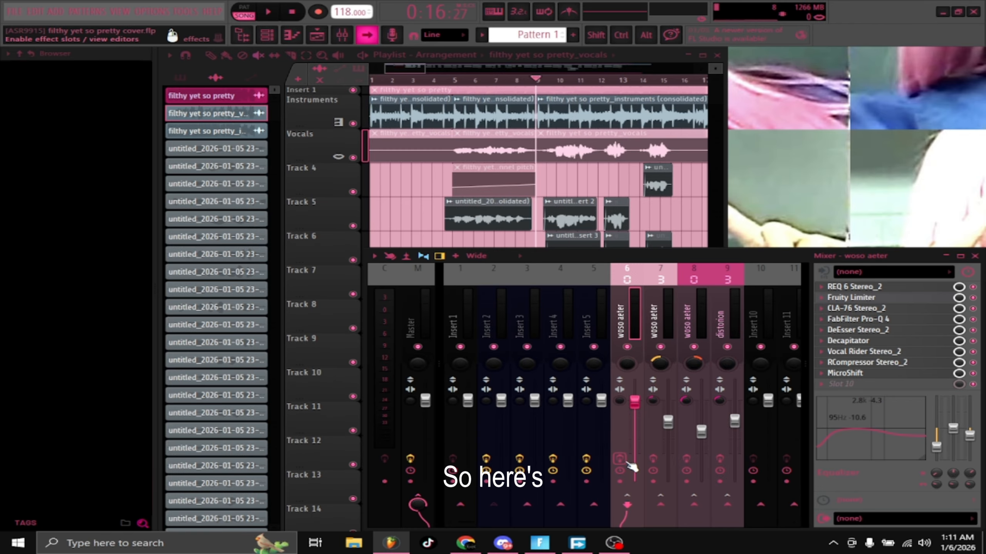
{"action": "left_click", "coordinate": [653, 459]}
{"action": "left_click", "coordinate": [687, 460]}
{"action": "left_click", "coordinate": [720, 460]}
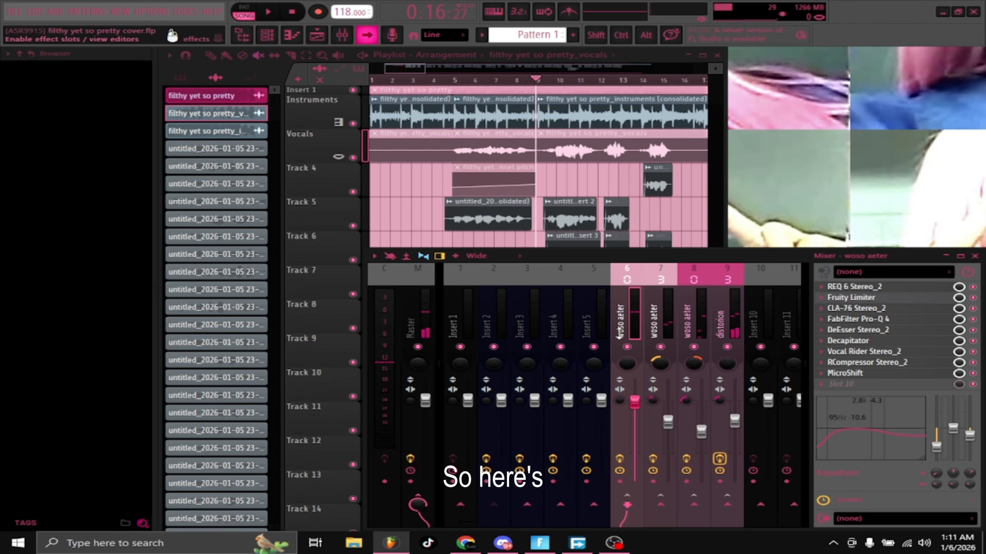
- Play the cover arrangement from about 0:34 with the vocal effects enabled, and stop it
{"action": "left_click", "coordinate": [703, 56]}
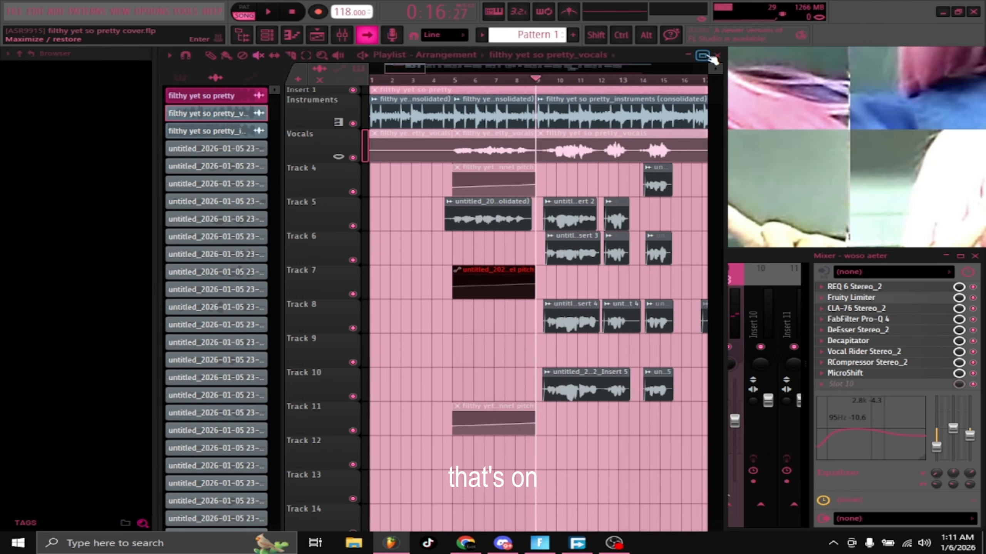
{"action": "left_click_drag", "start_coordinate": [450, 63], "coordinate": [504, 70]}
{"action": "left_click", "coordinate": [547, 77]}
{"action": "scroll", "coordinate": [521, 79], "scroll_direction": "up", "scroll_amount": 4}
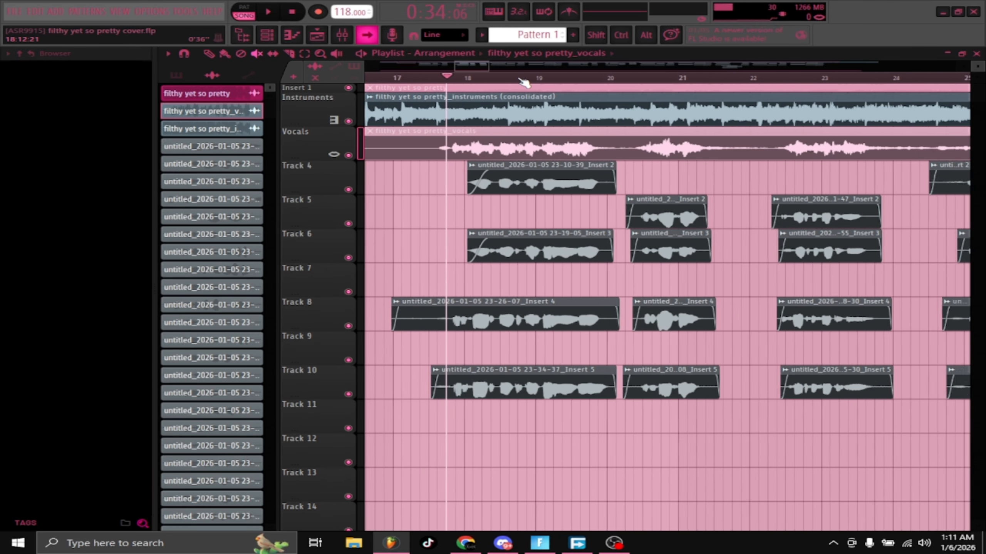
{"action": "key", "text": "space"}
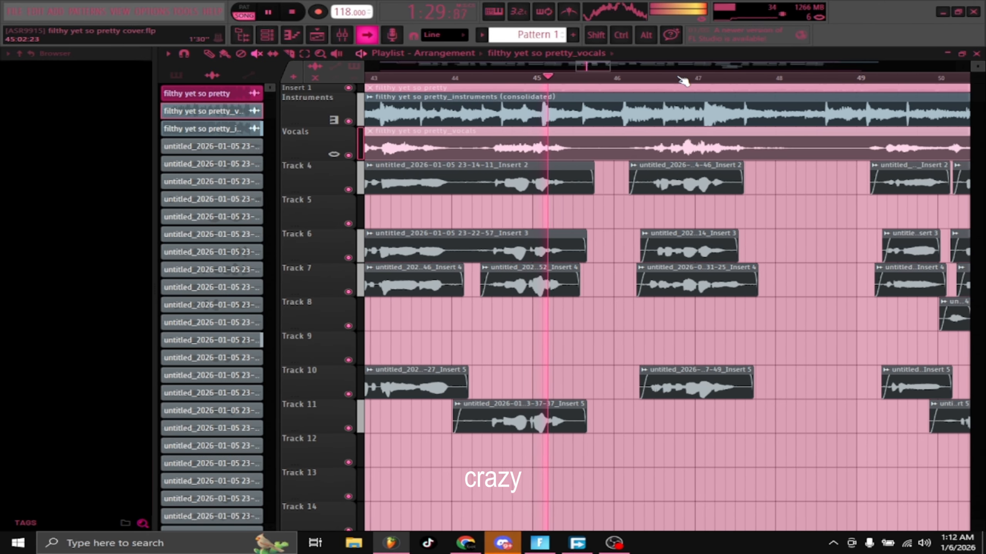
{"action": "key", "text": "space"}
{"action": "scroll", "coordinate": [652, 83], "scroll_direction": "down", "scroll_amount": 5}
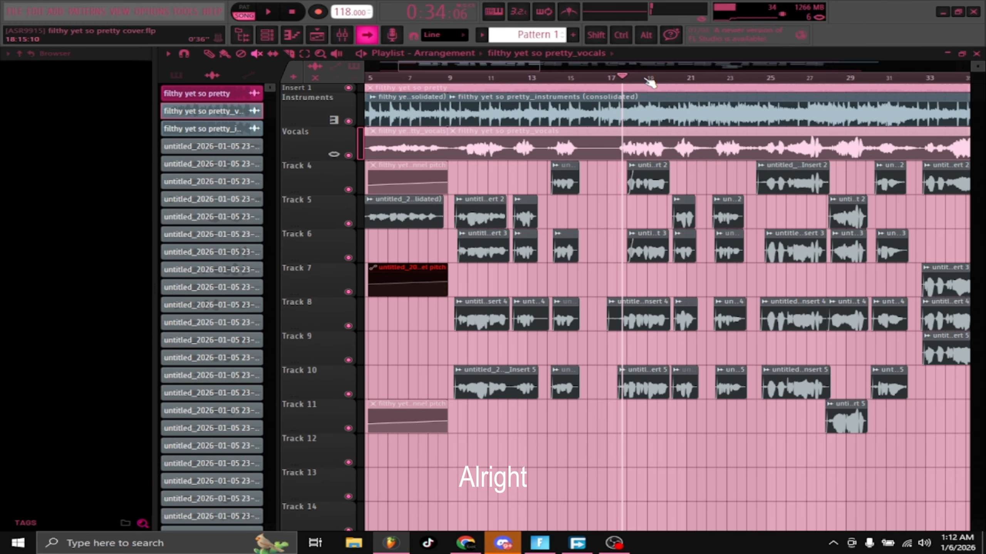
{"action": "scroll", "coordinate": [652, 83], "scroll_direction": "down", "scroll_amount": 2}
{"action": "scroll", "coordinate": [866, 82], "scroll_direction": "down", "scroll_amount": 1}
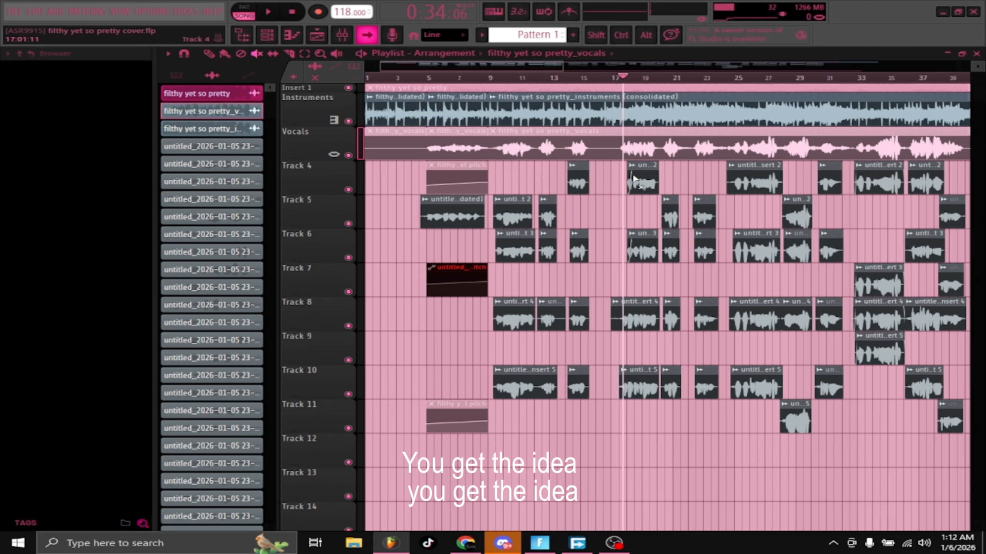
- Play the original vocals with the instrumental from about 0:43, with the recorded vocal tracks muted
{"action": "left_click", "coordinate": [966, 54]}
{"action": "left_click", "coordinate": [777, 255]}
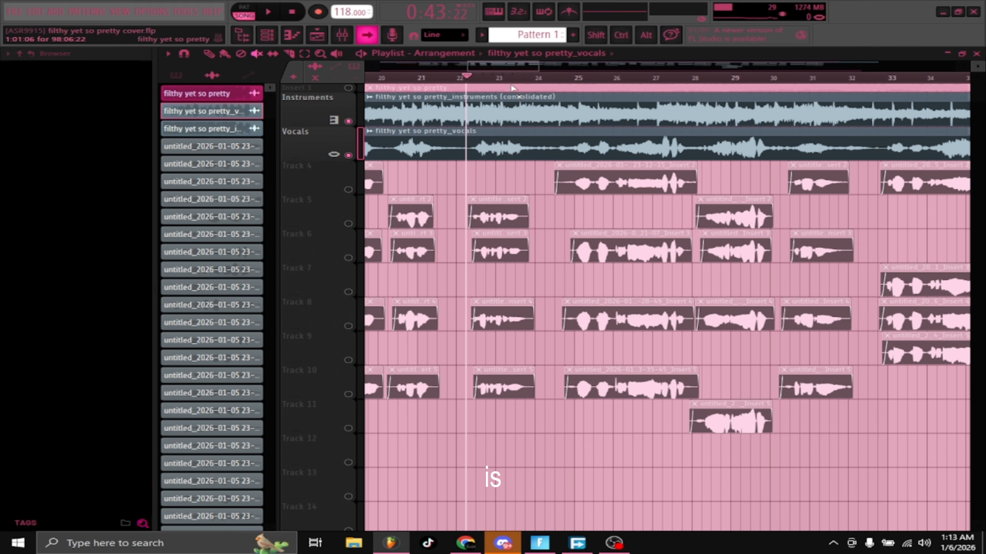
{"action": "key", "text": "space"}
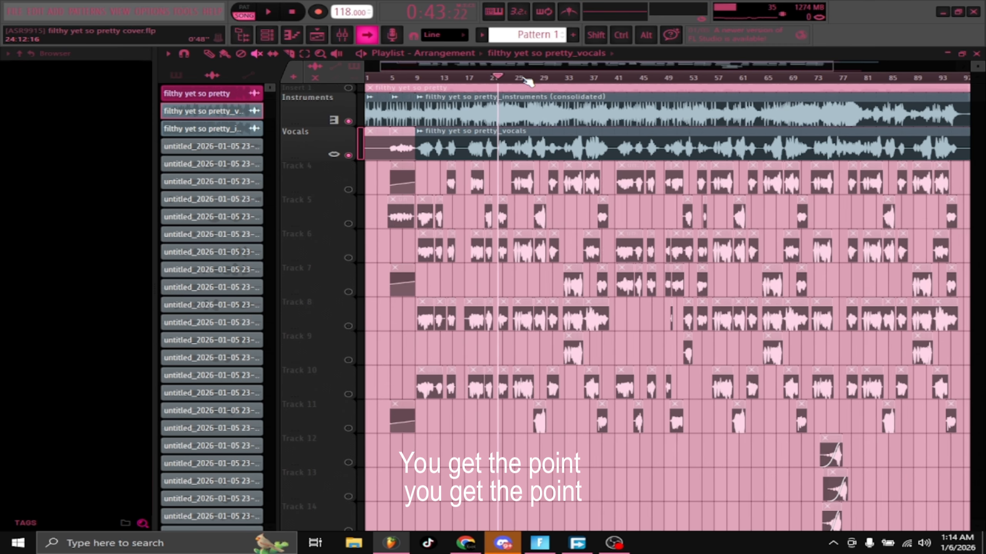
{"action": "scroll", "coordinate": [528, 80], "scroll_direction": "down", "scroll_amount": 2}
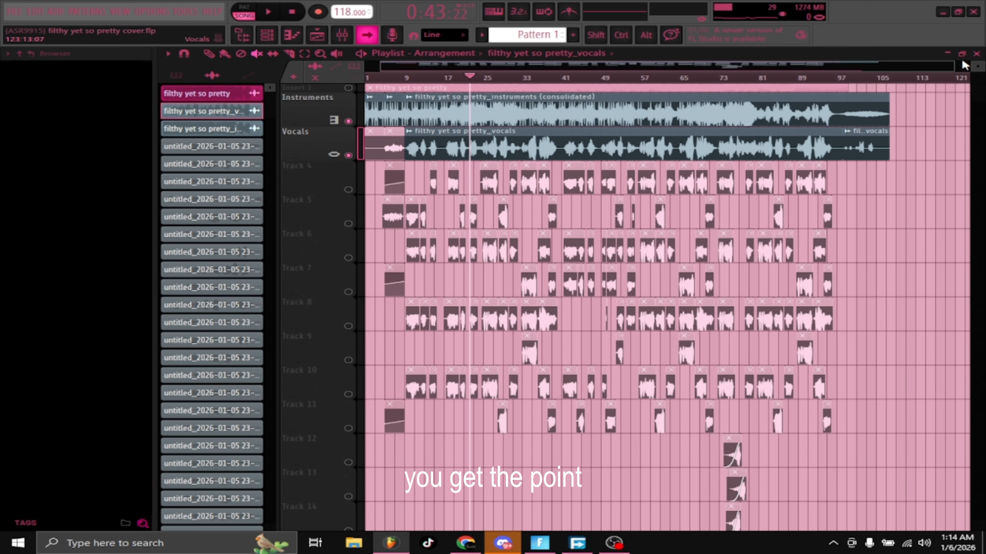
- Open MetaTune on mixer track Insert 2 to view its settings, and close it
{"action": "left_click", "coordinate": [962, 55]}
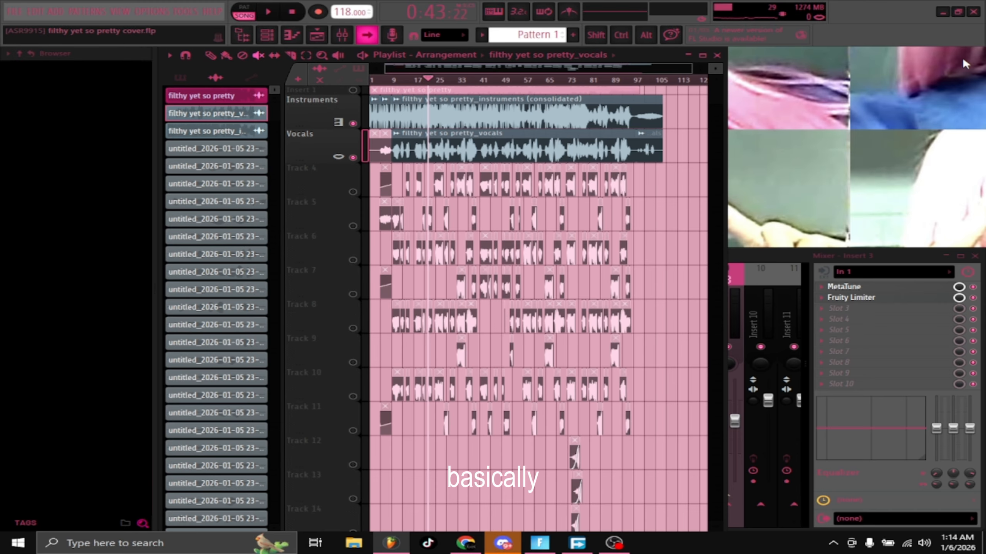
{"action": "left_click", "coordinate": [799, 254]}
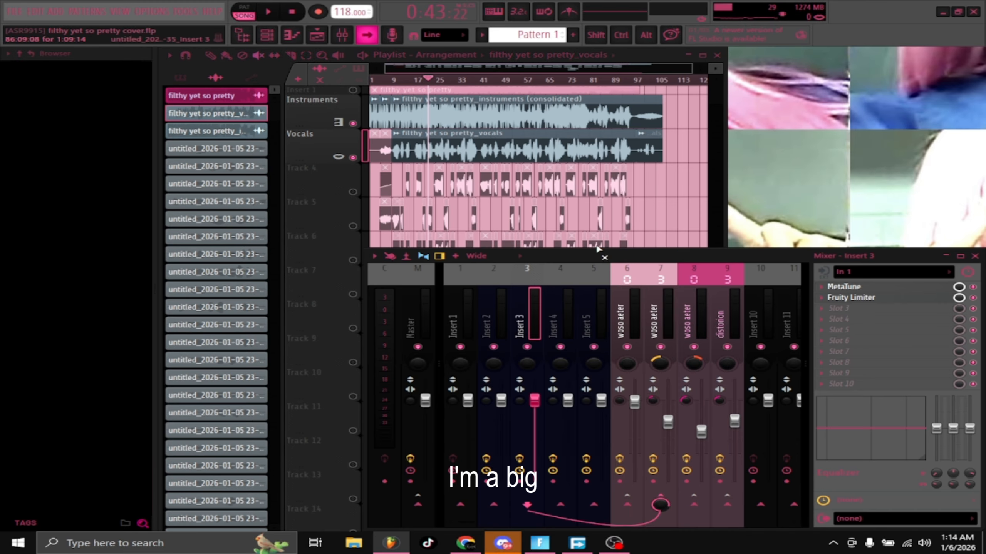
{"action": "left_click", "coordinate": [499, 307]}
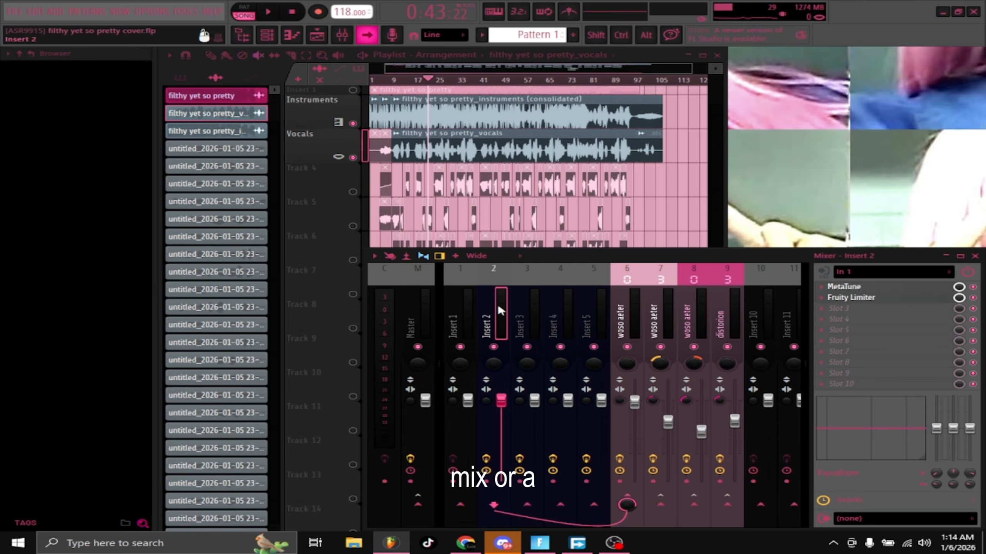
{"action": "left_click", "coordinate": [862, 286]}
{"action": "left_click", "coordinate": [938, 88]}
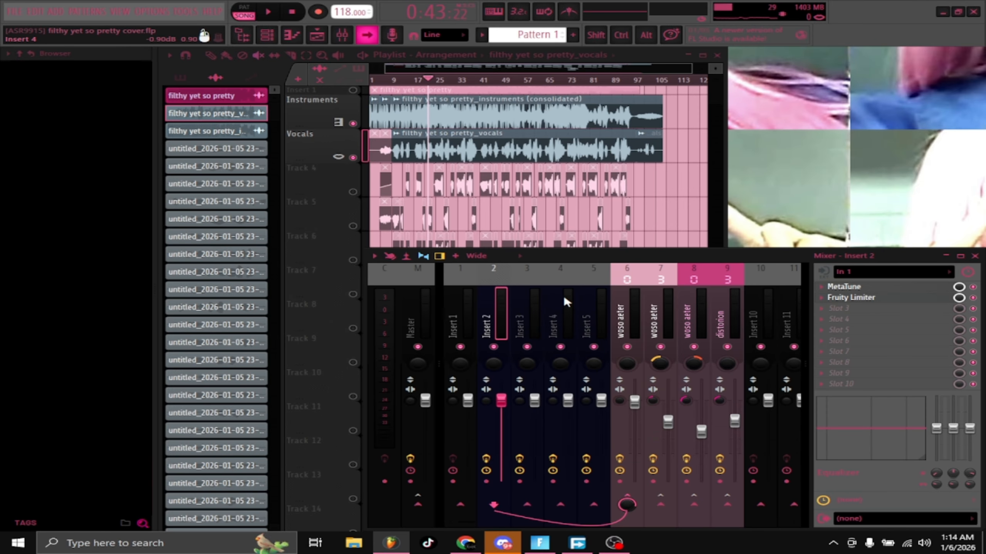
- Go through the effect chains on mixer tracks 6 to 9, from the first woso aeter track to the distorion track
{"action": "left_click", "coordinate": [629, 296]}
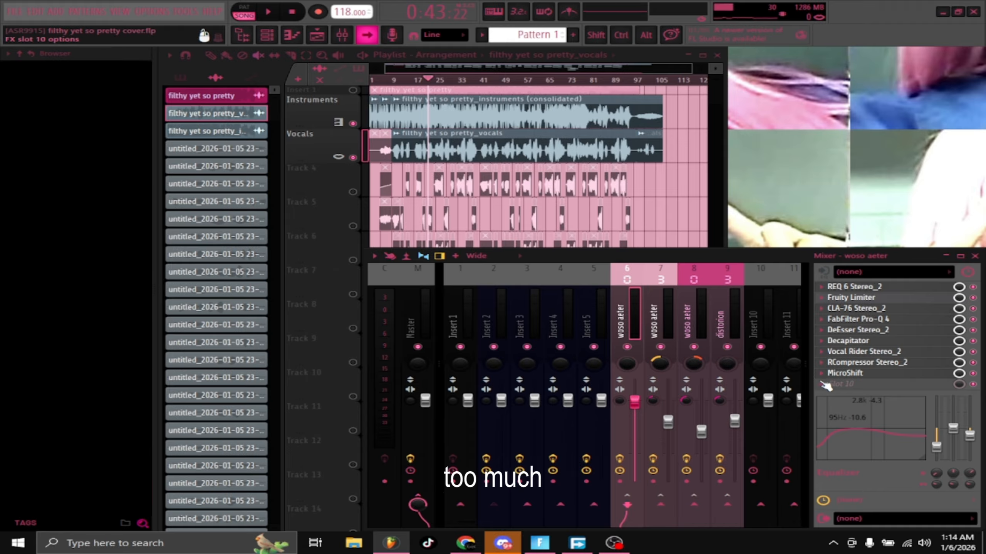
{"action": "left_click", "coordinate": [659, 307]}
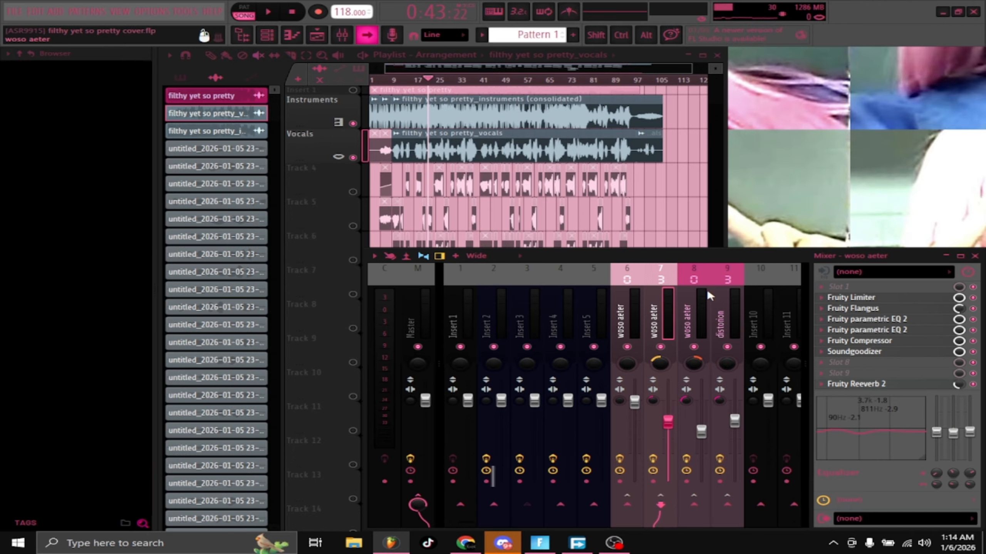
{"action": "left_click", "coordinate": [694, 308]}
{"action": "left_click", "coordinate": [664, 308]}
{"action": "left_click", "coordinate": [695, 308]}
{"action": "left_click", "coordinate": [734, 307]}
{"action": "left_click", "coordinate": [664, 308]}
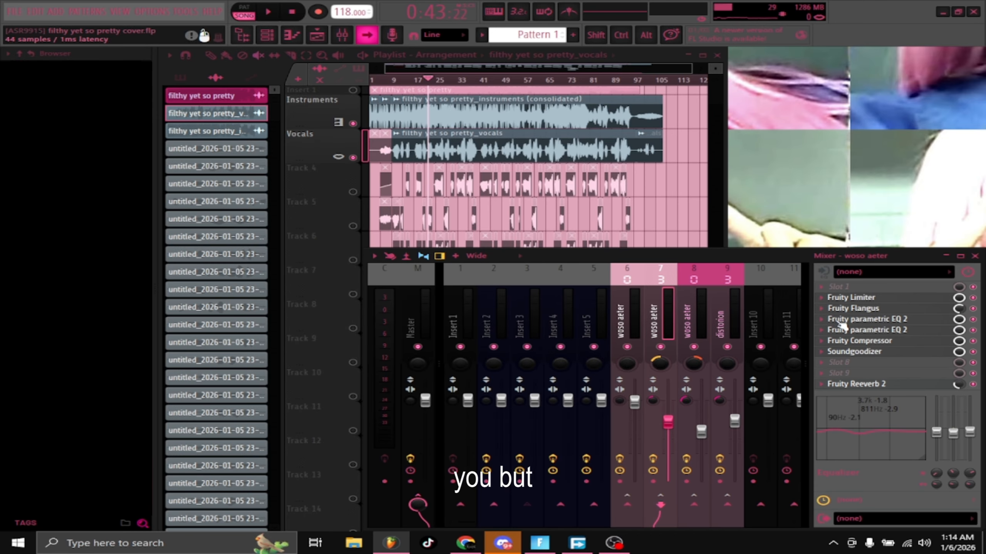
{"action": "left_click", "coordinate": [696, 309]}
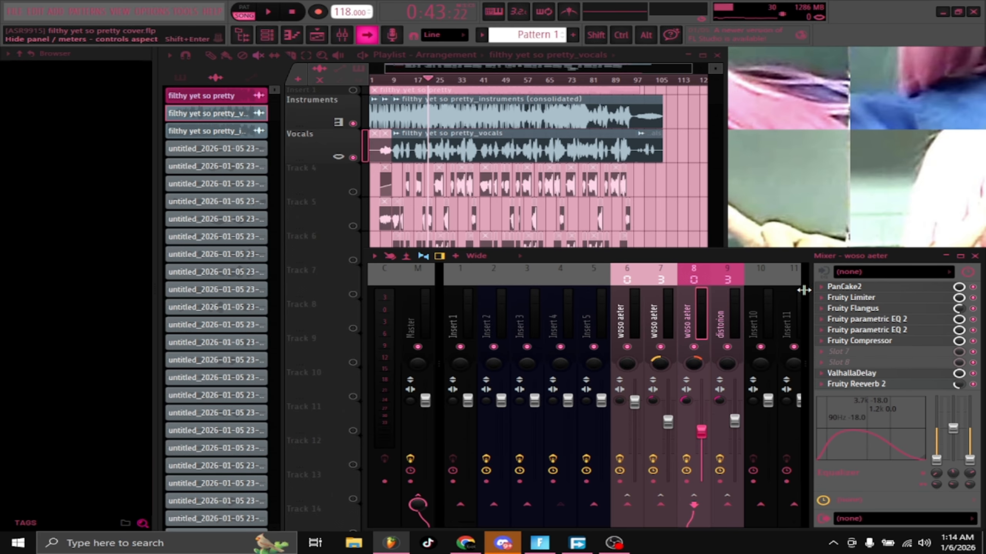
{"action": "left_click", "coordinate": [727, 318]}
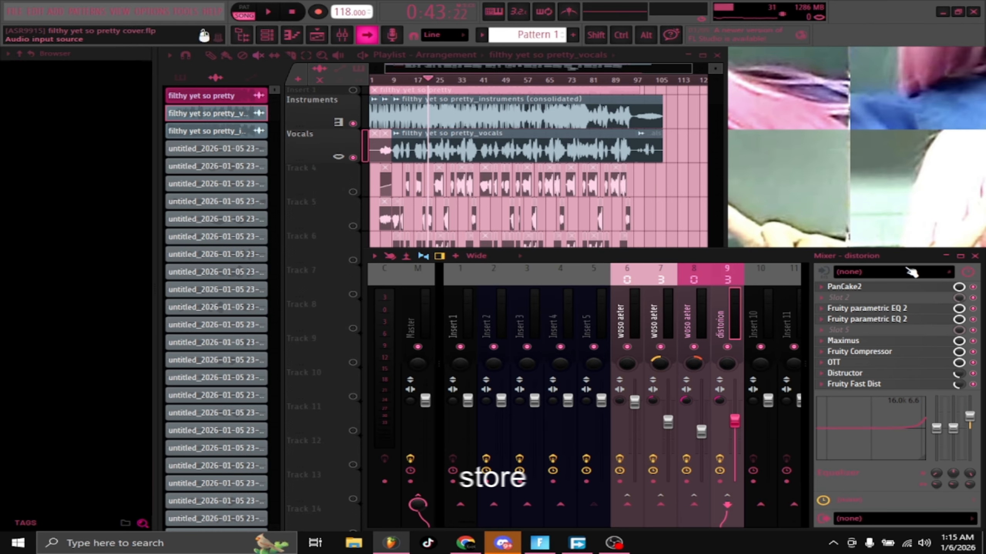
- View the PanCake2 and second Fruity parametric EQ 2 settings on the distorion track, closing each plugin
{"action": "left_click", "coordinate": [846, 287]}
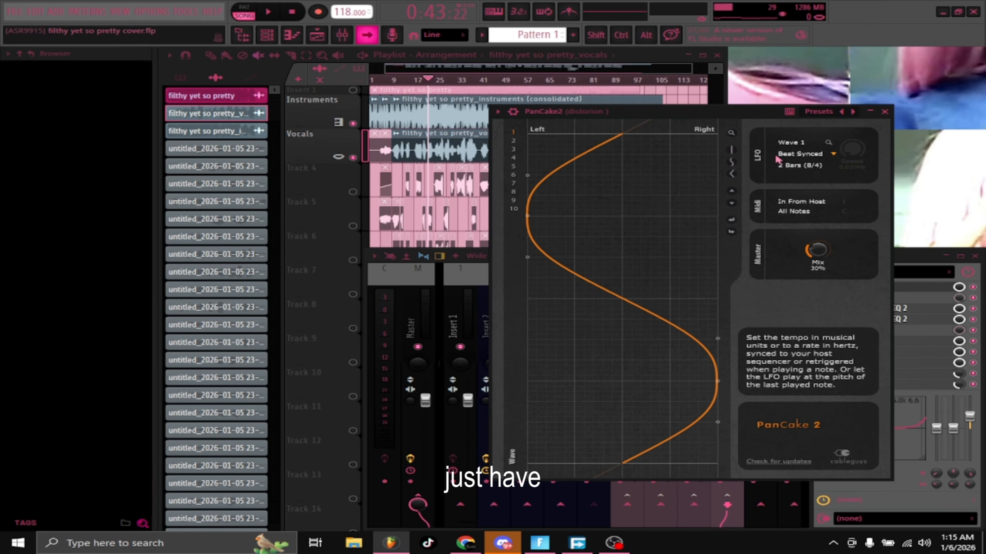
{"action": "left_click", "coordinate": [883, 107]}
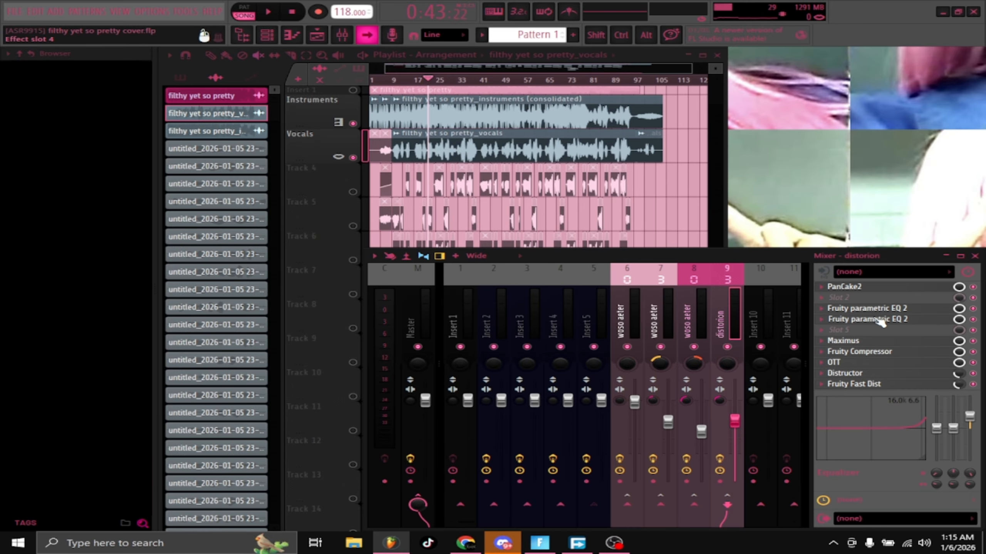
{"action": "left_click", "coordinate": [856, 320]}
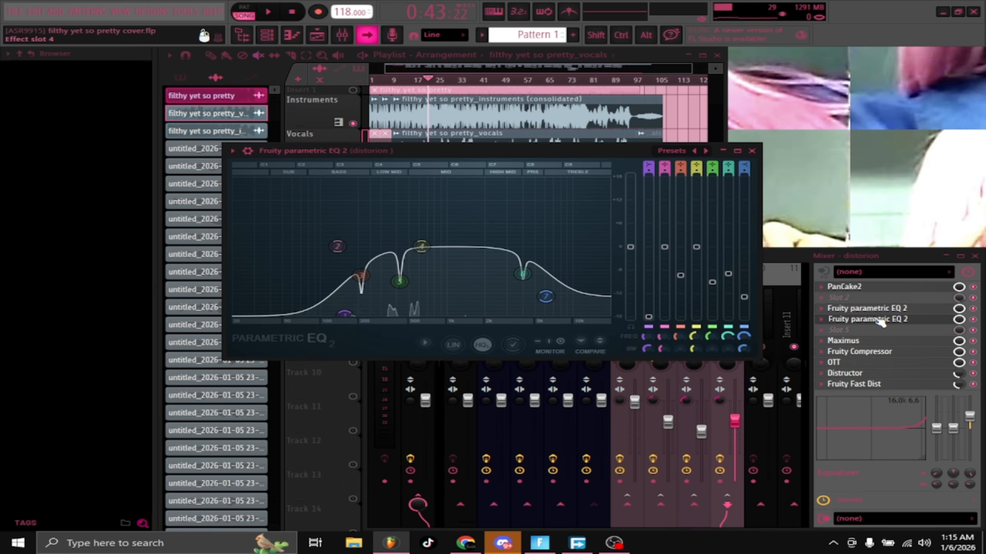
{"action": "left_click", "coordinate": [752, 151]}
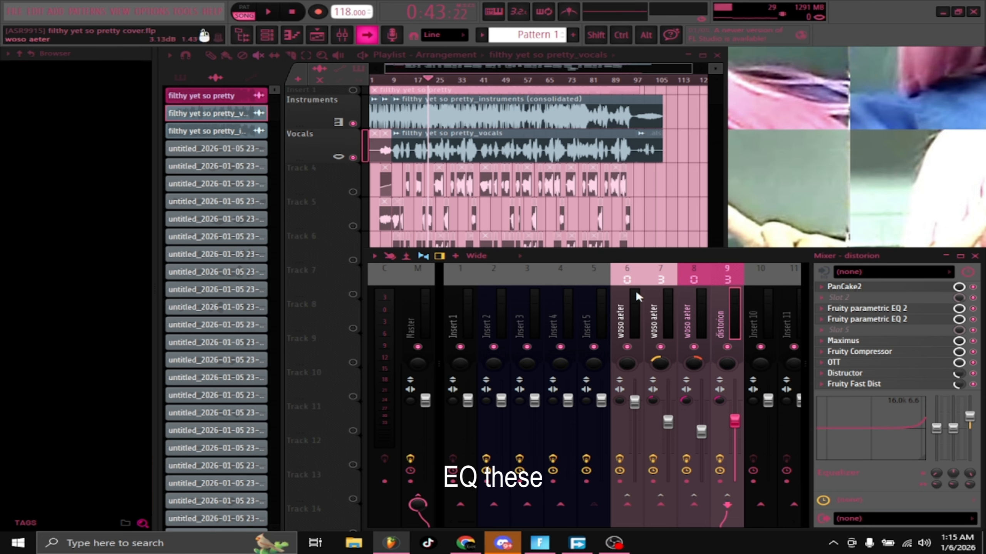
- Compare the effect chains and EQ curves of the three woso aeter tracks 6, 7 and 8
{"action": "left_click", "coordinate": [623, 319]}
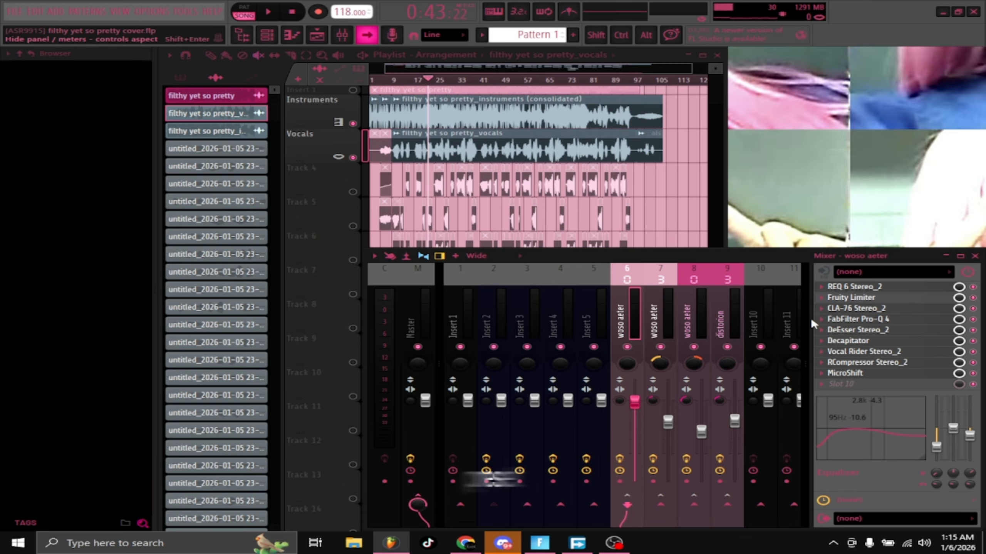
{"action": "left_click", "coordinate": [656, 299]}
{"action": "left_click", "coordinate": [615, 301]}
{"action": "left_click", "coordinate": [659, 300]}
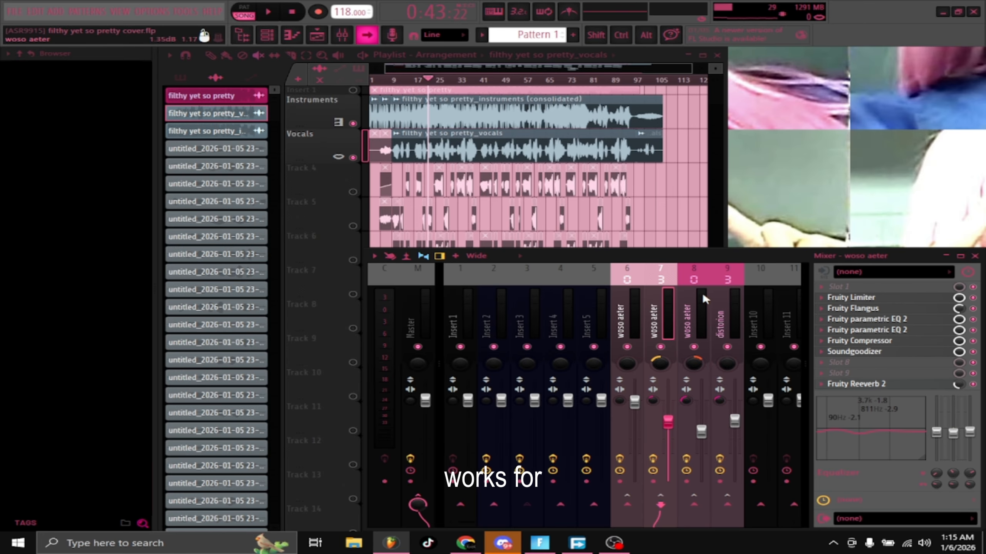
{"action": "left_click", "coordinate": [703, 295]}
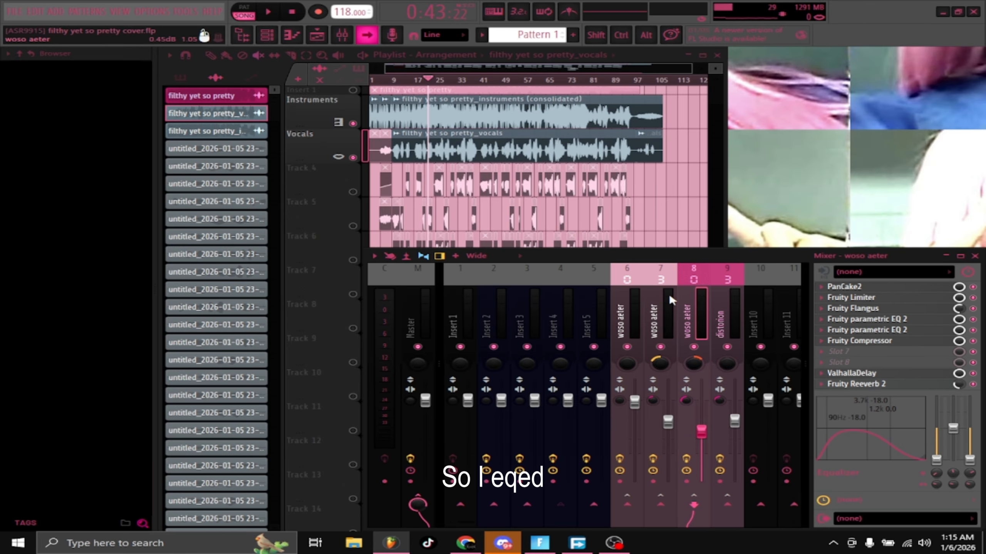
{"action": "left_click", "coordinate": [642, 300]}
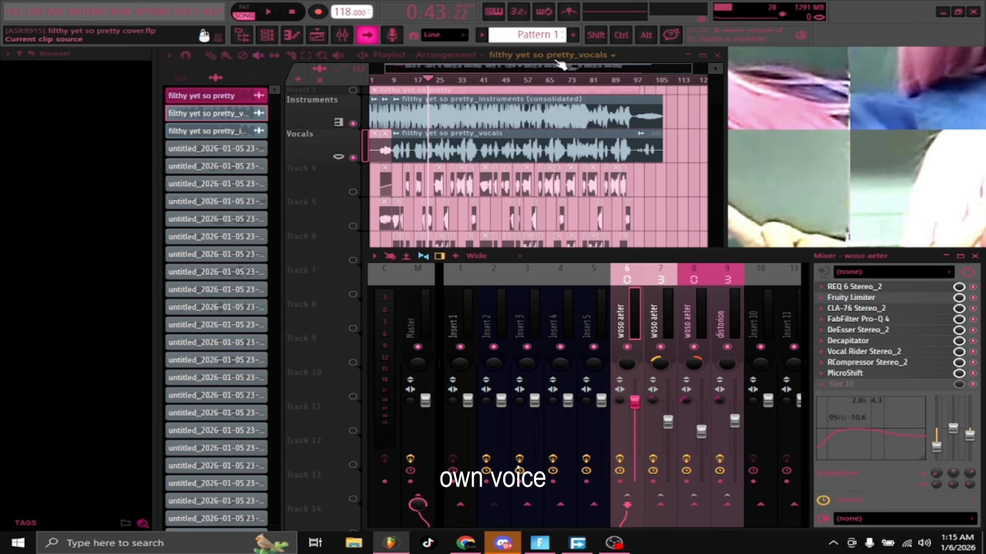
- Return to the playlist and focus on the arrangement around bar 21
{"action": "left_click", "coordinate": [674, 64]}
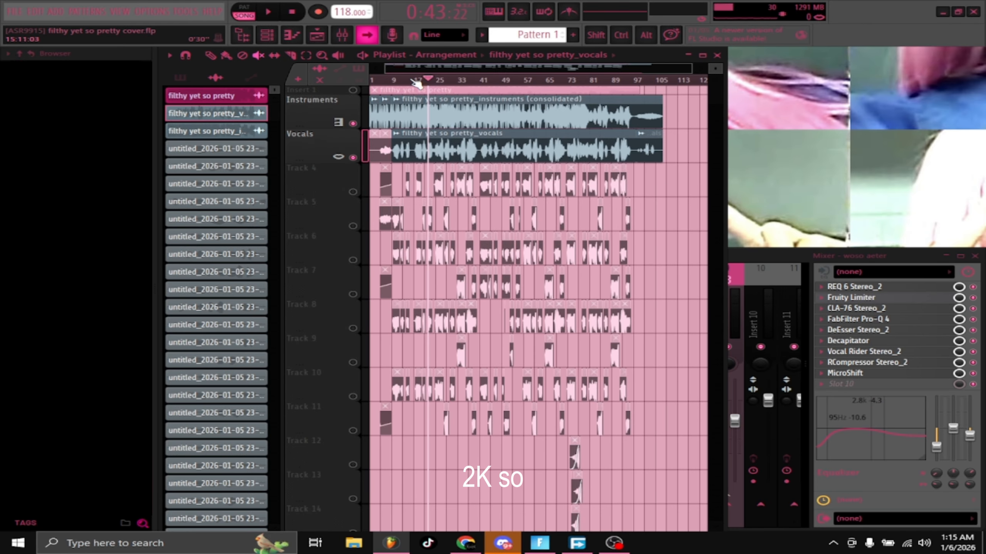
{"action": "scroll", "coordinate": [416, 82], "scroll_direction": "up", "scroll_amount": 5}
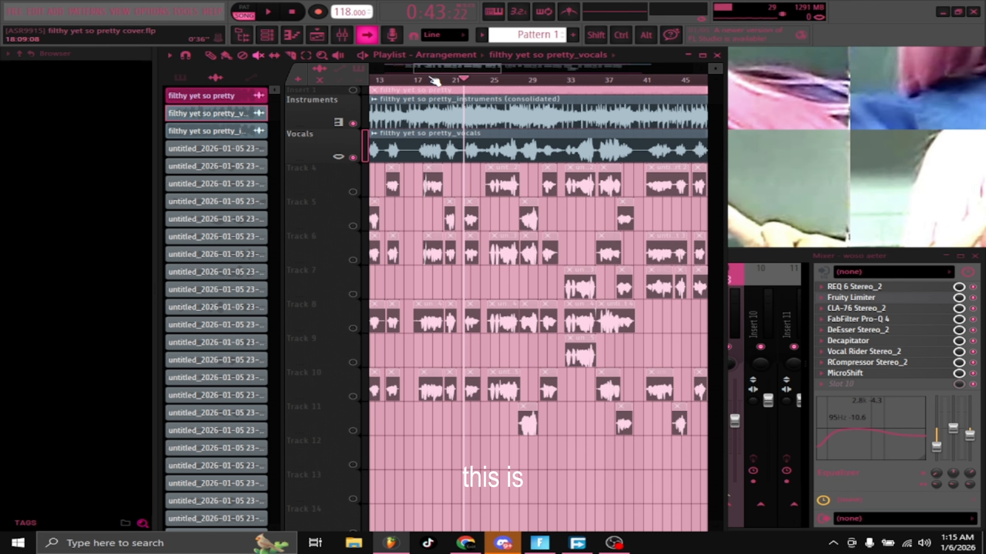